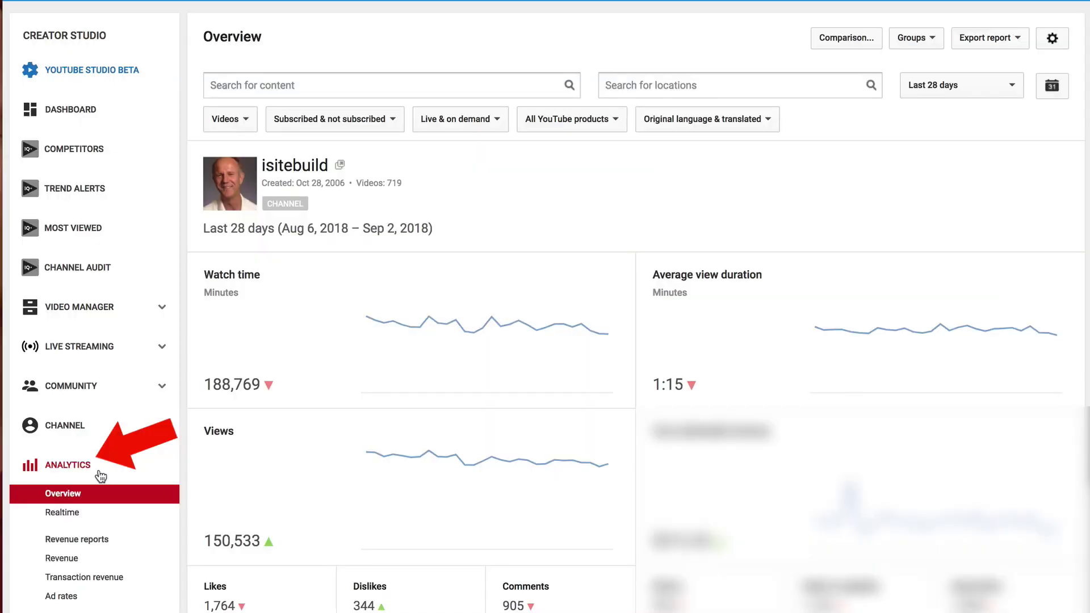
Step: List the existing BackDropAfter and BackDropBefore groups, then return to Overview and reopen the Groups menu
click(935, 45)
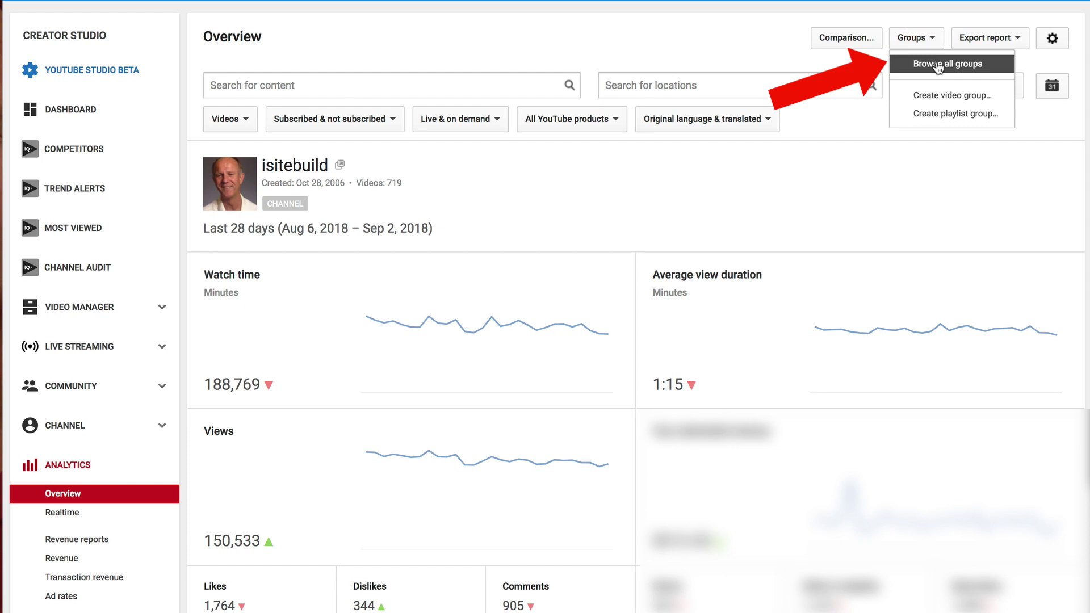
click(937, 65)
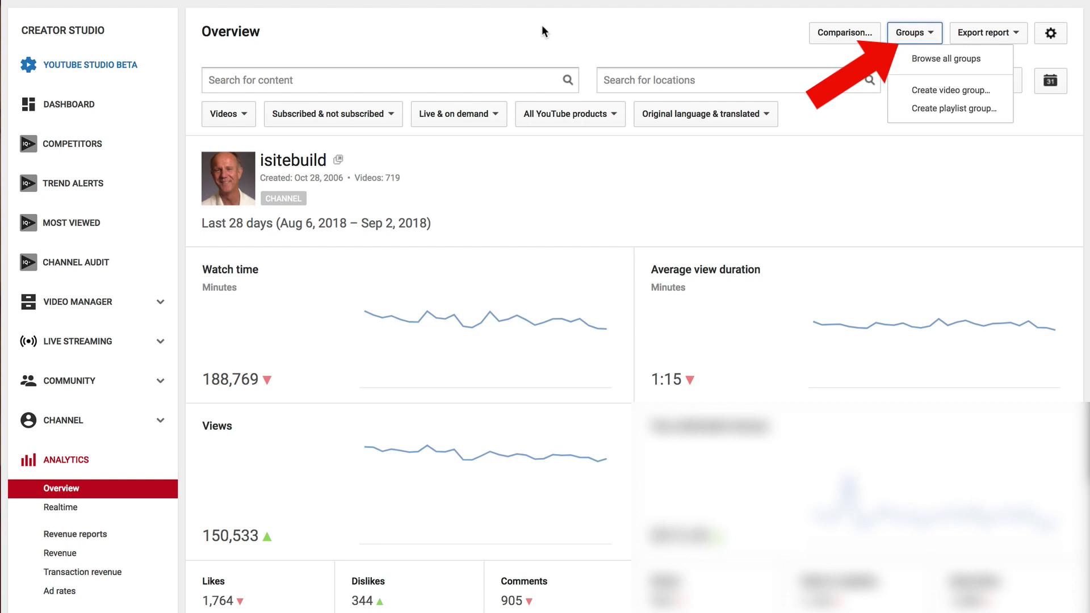
click(591, 53)
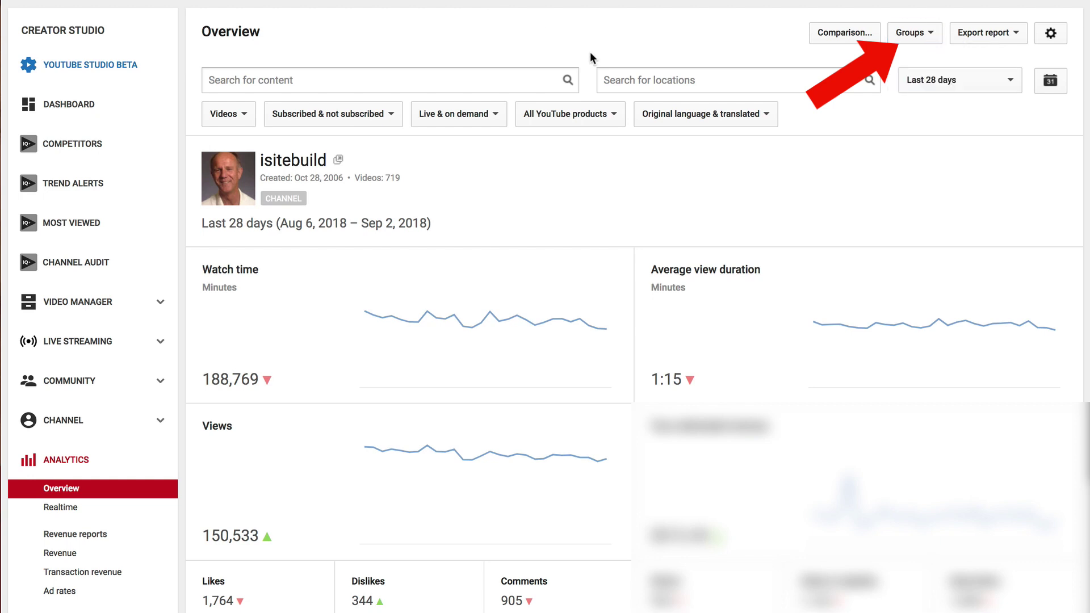
click(928, 38)
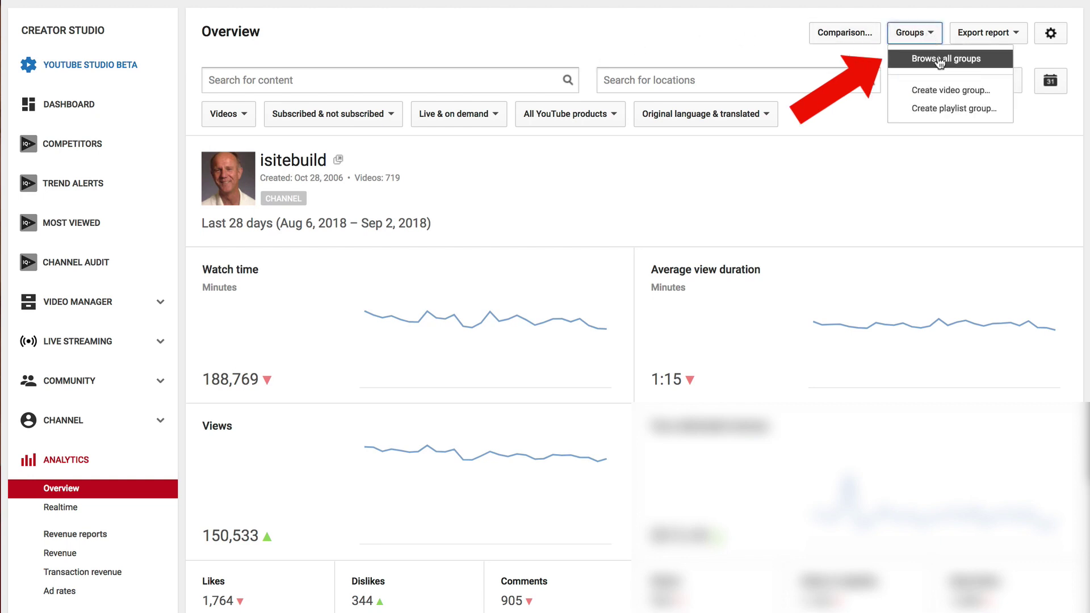
Step: Start a new video group named backdropbefore
click(947, 90)
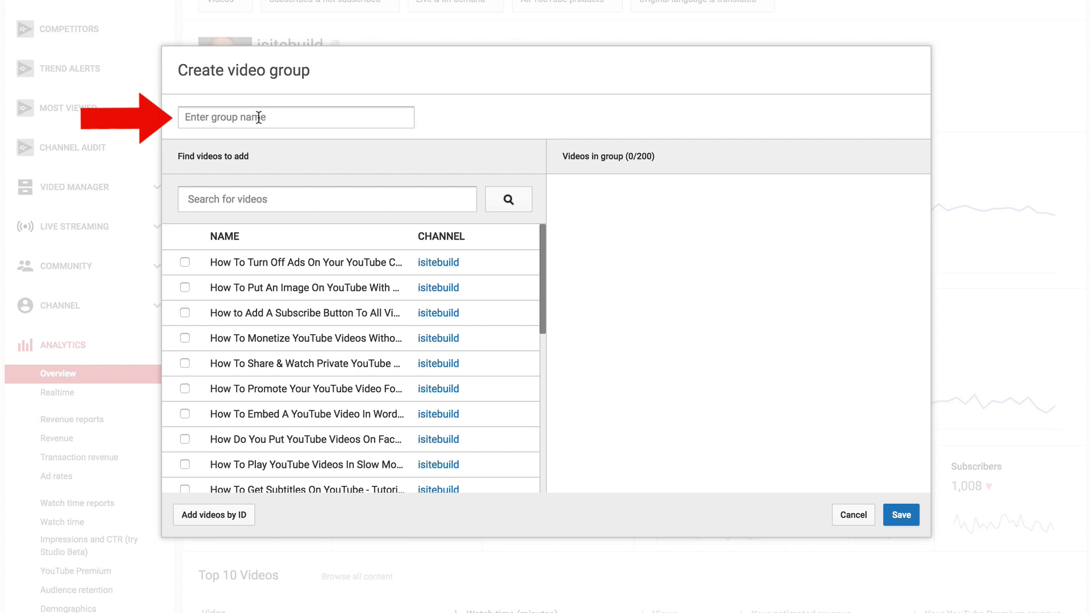
click(198, 117)
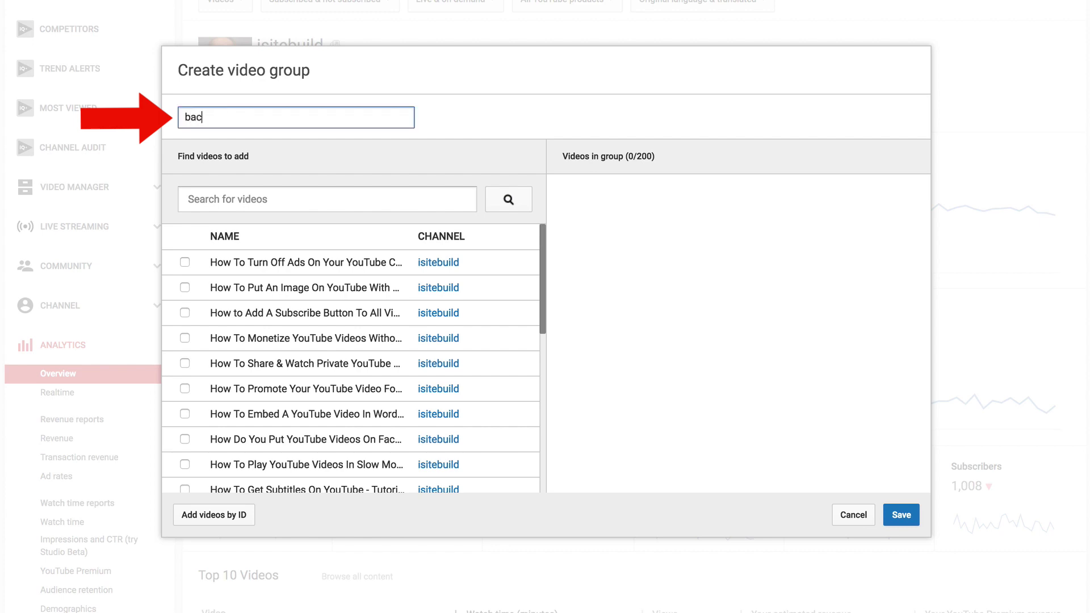
text(backdropbefore)
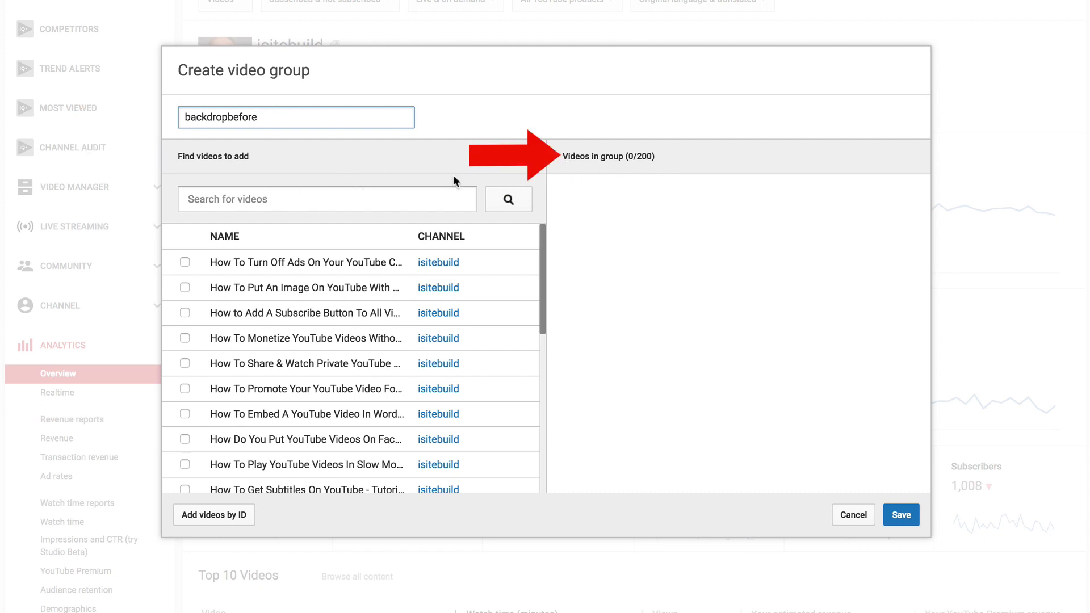
Step: Add the 'how to add special effects' video, the image-on-YouTube video and six more to the group
click(315, 205)
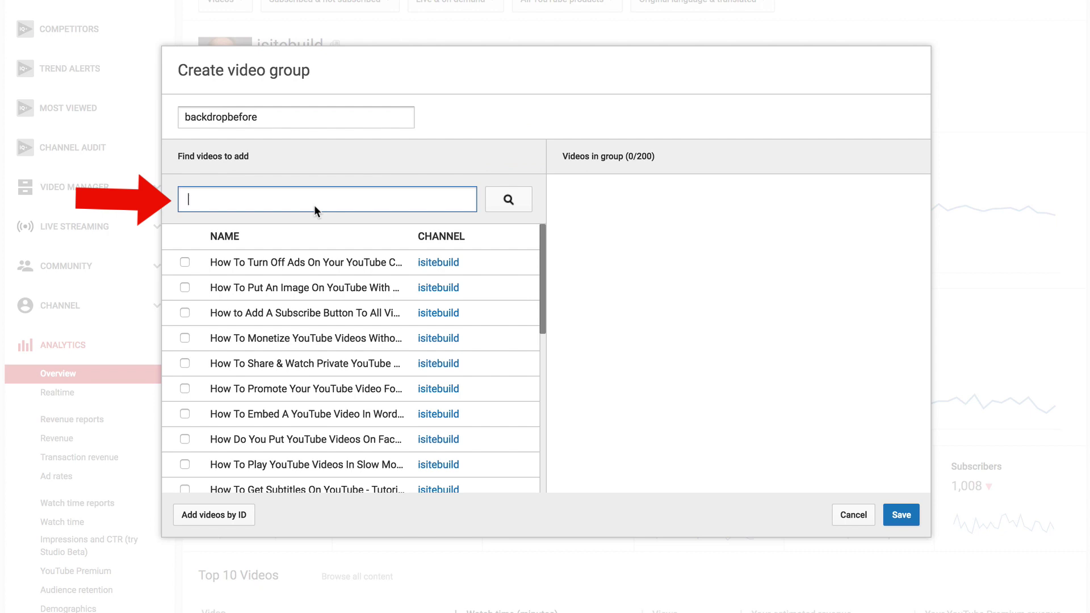
text(how to add special effects)
click(507, 200)
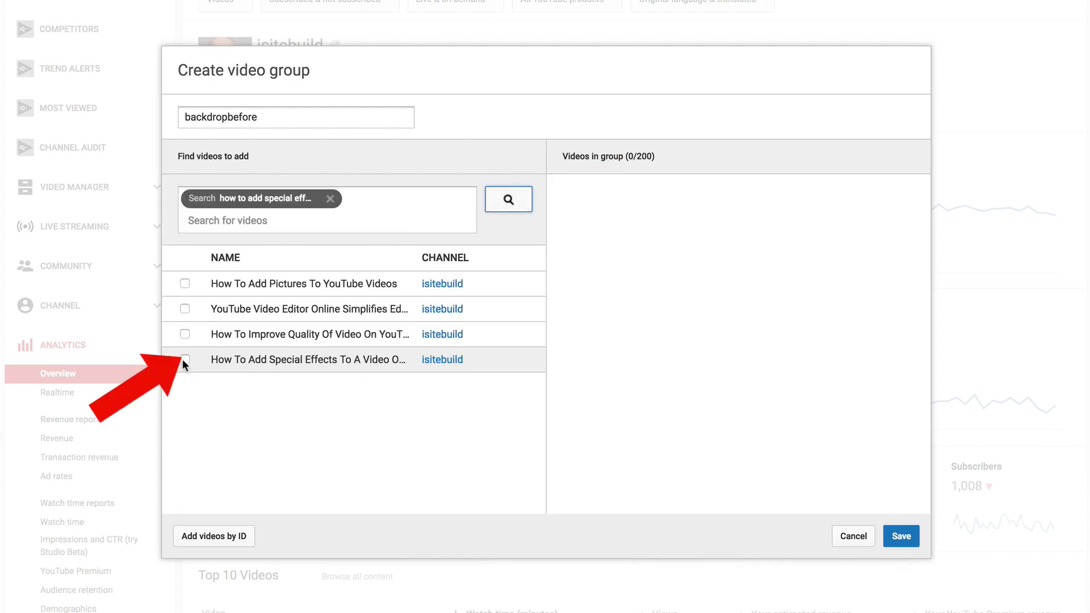
click(184, 360)
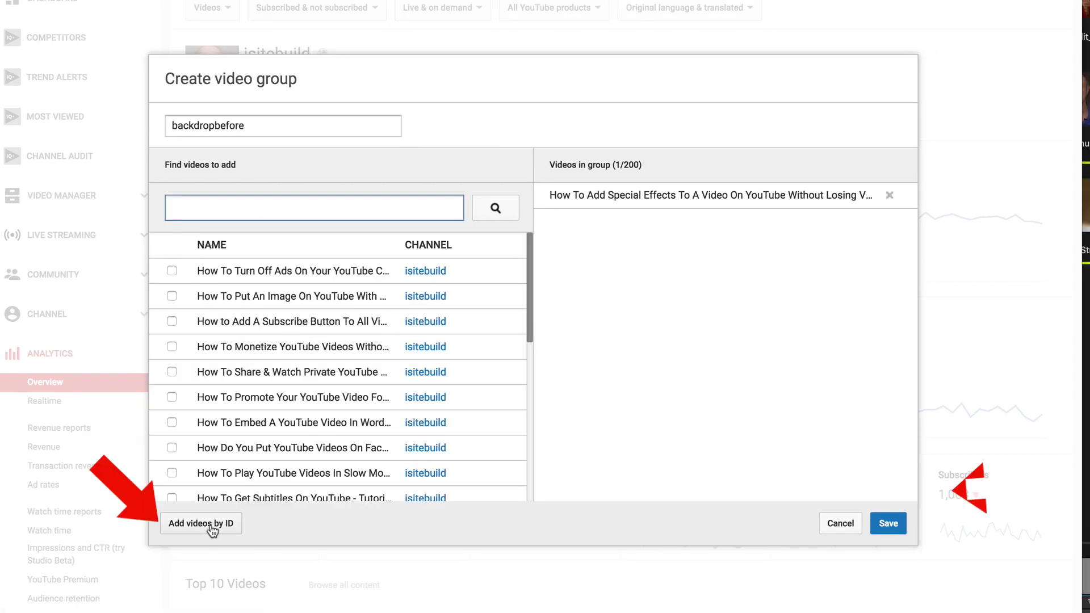
click(223, 528)
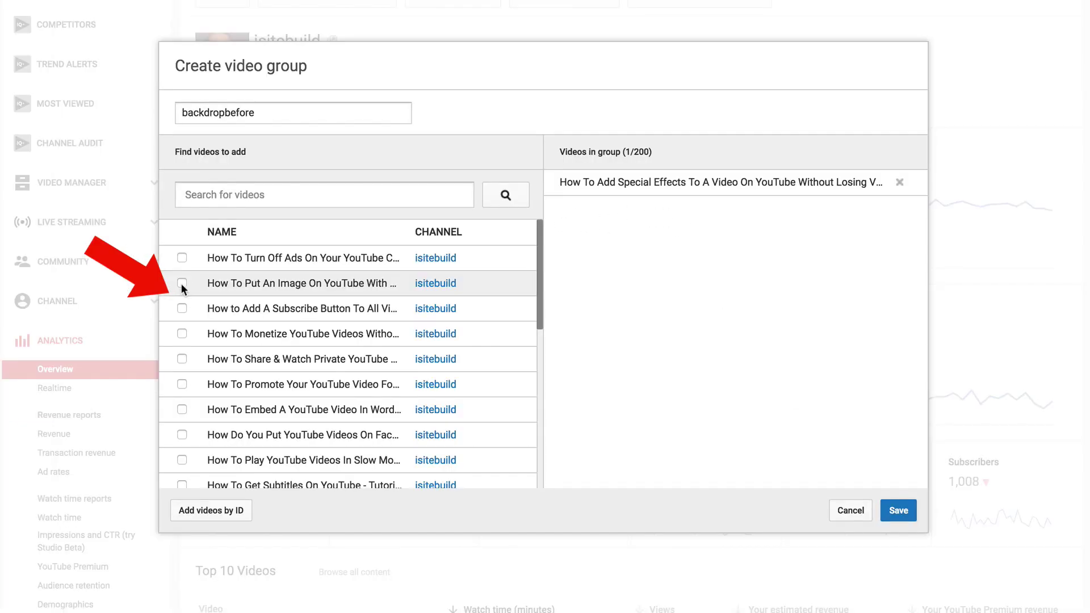
click(181, 284)
shift+click(182, 435)
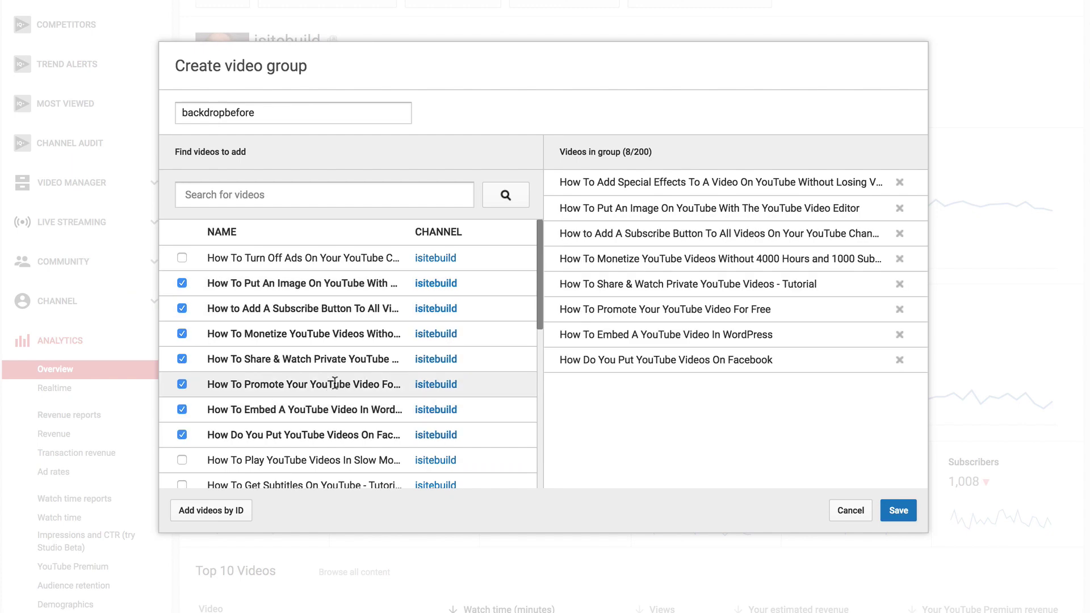
Step: Review the ten videos in BackDropBefore and BackDropAfter, save, and return to the 28-day report
click(850, 511)
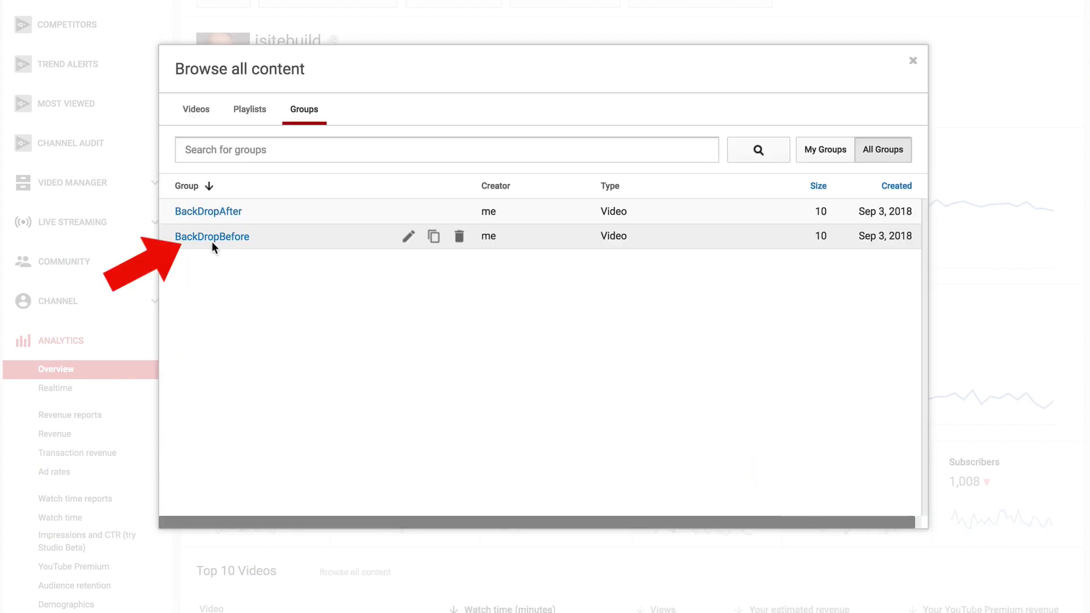
click(408, 236)
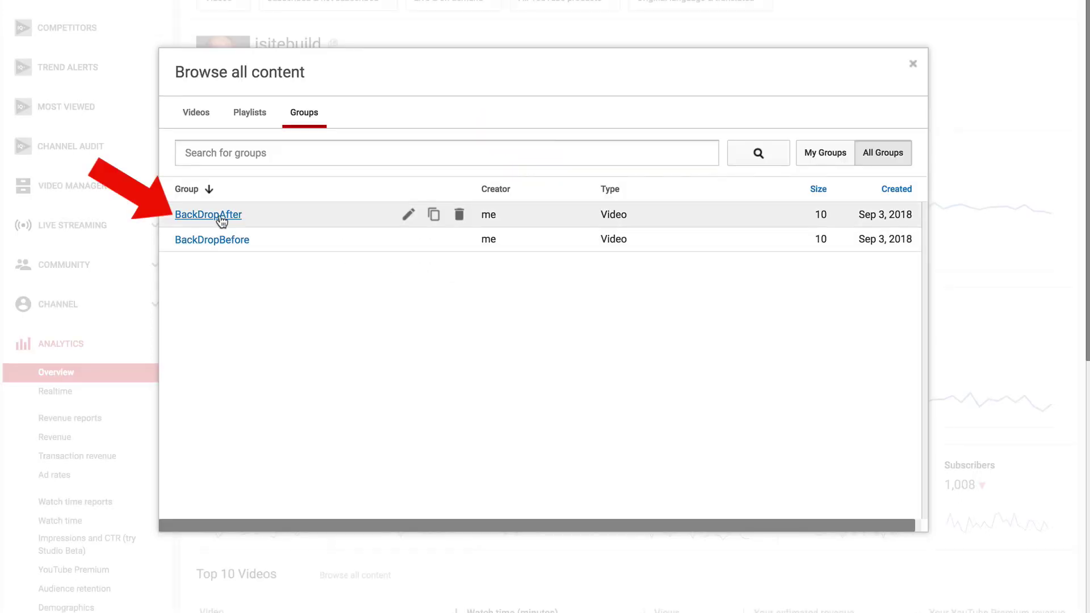
click(409, 214)
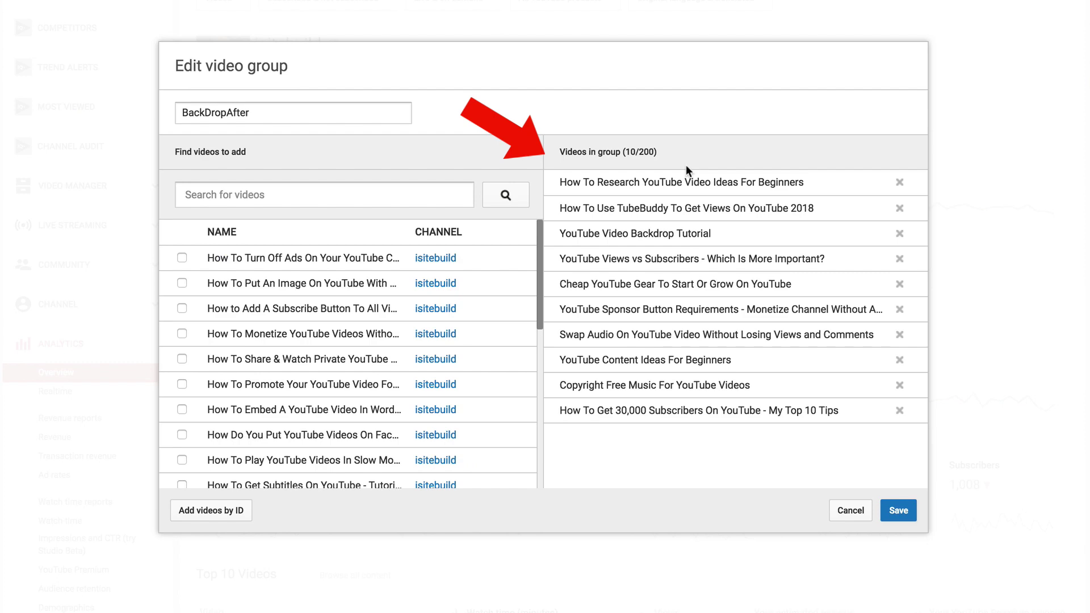
click(897, 510)
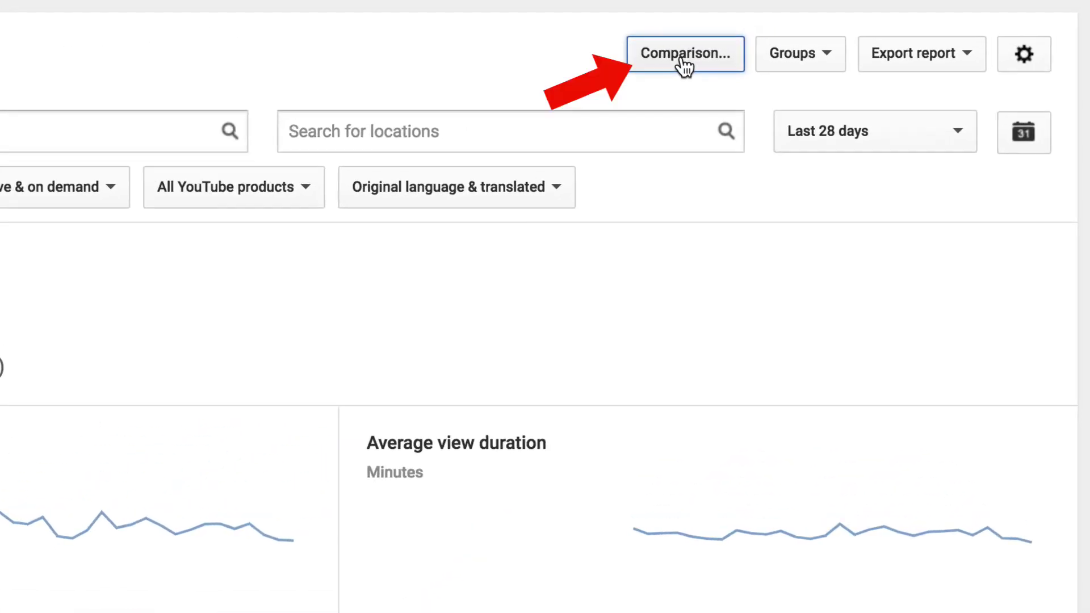
Step: Switch the overview to Comparison mode after checking the list of existing groups
click(684, 66)
click(825, 46)
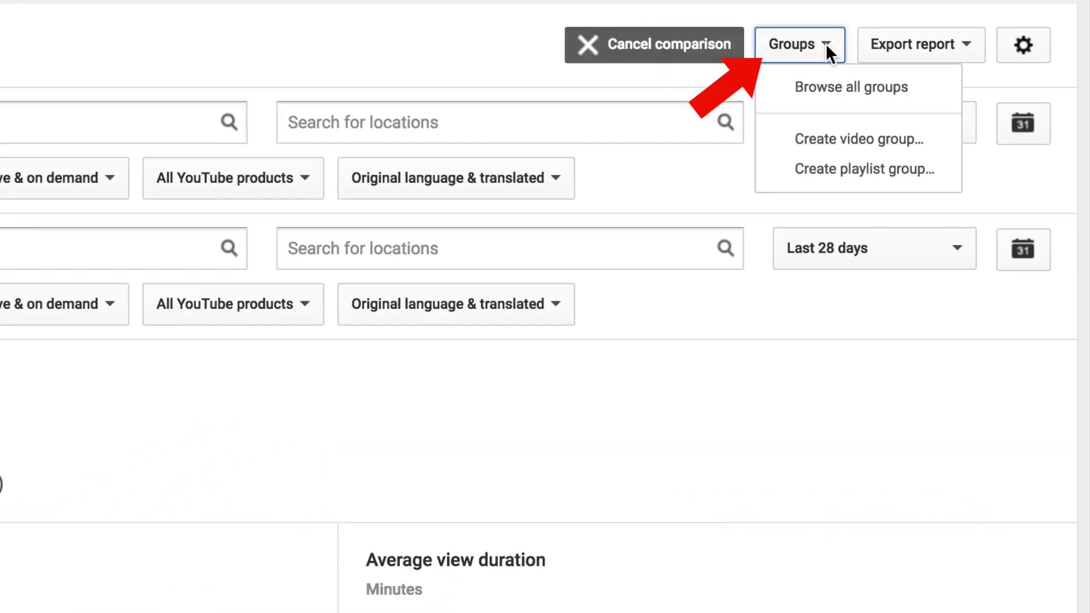
click(854, 88)
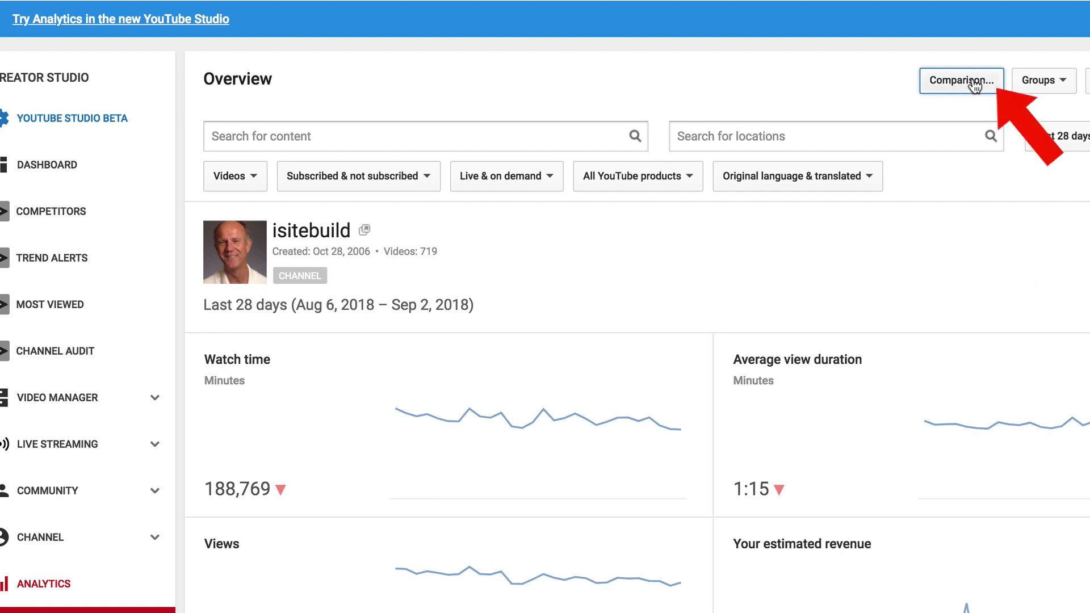
click(974, 84)
Step: Compare BackDropBefore (last 90 days) against BackDropAfter: 2,172 versus 763 watch minutes
click(635, 139)
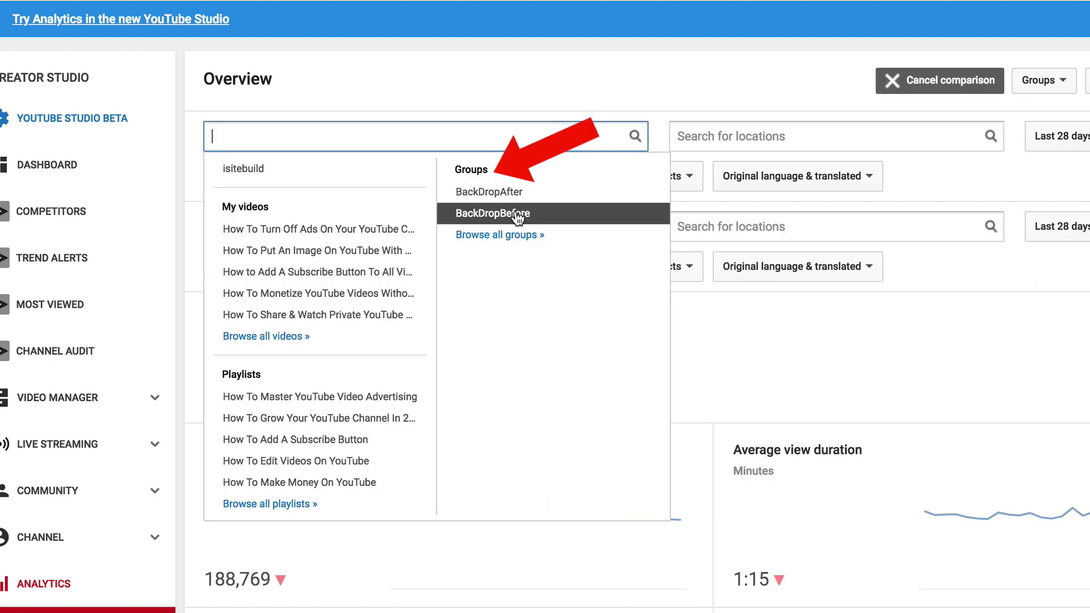
click(526, 214)
click(635, 226)
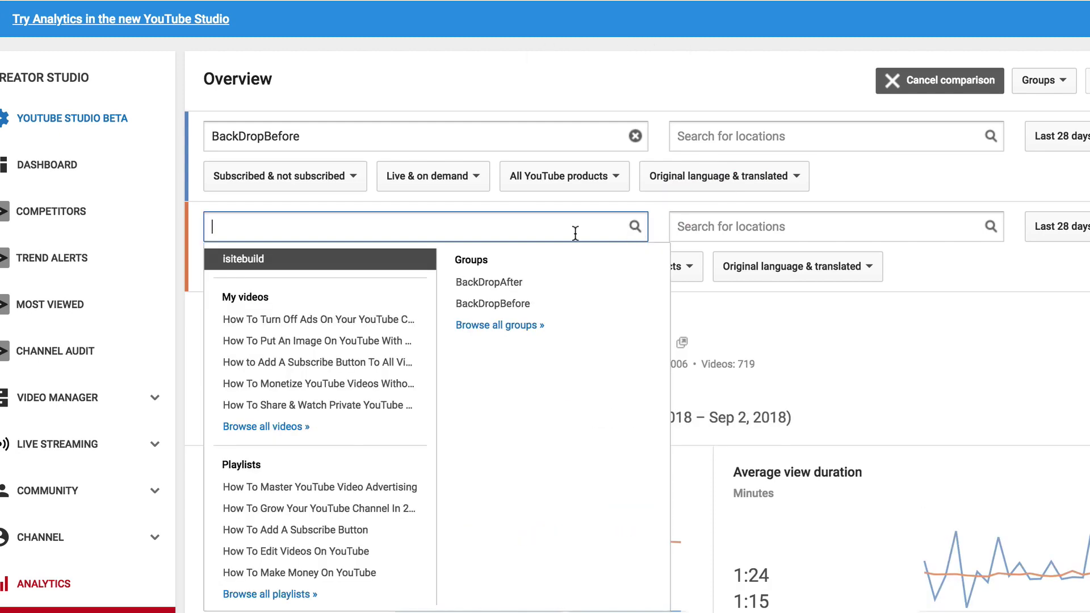
click(497, 282)
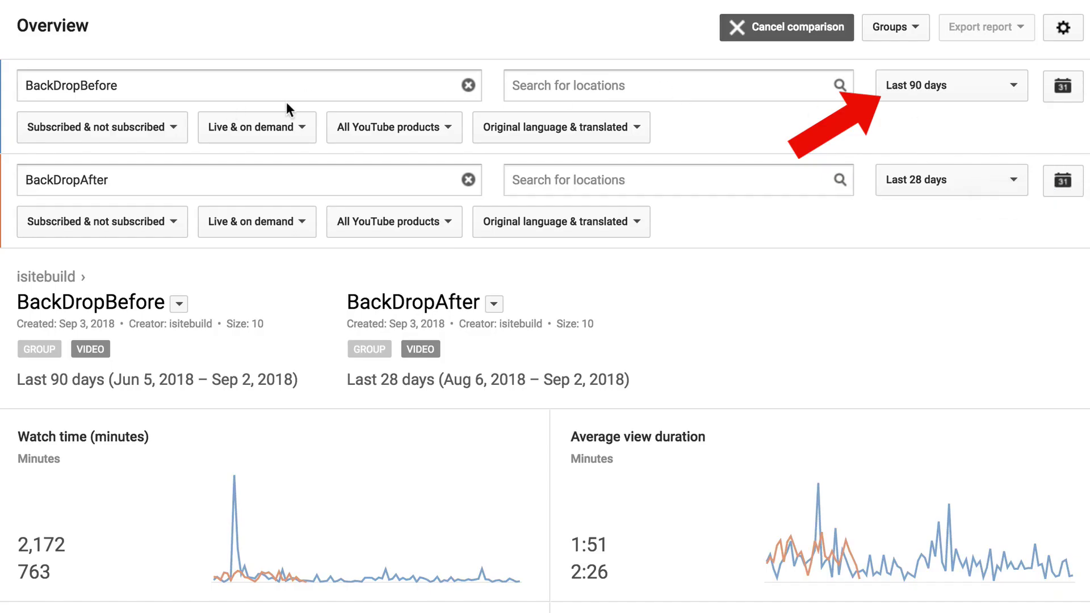
Step: Set the BackDropAfter side's date range to Last 90 days
click(1012, 180)
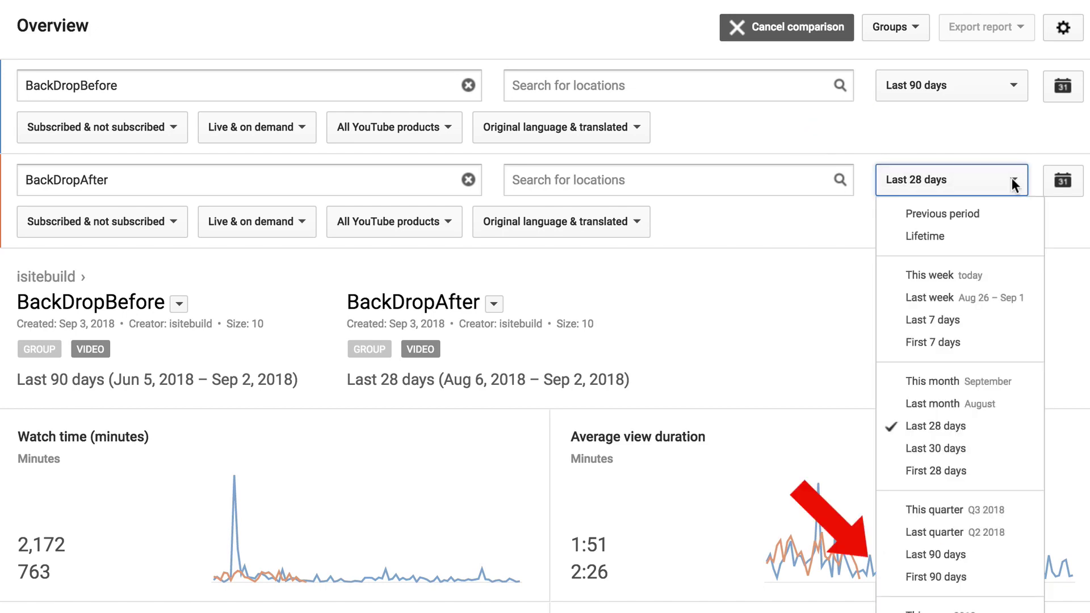
click(967, 556)
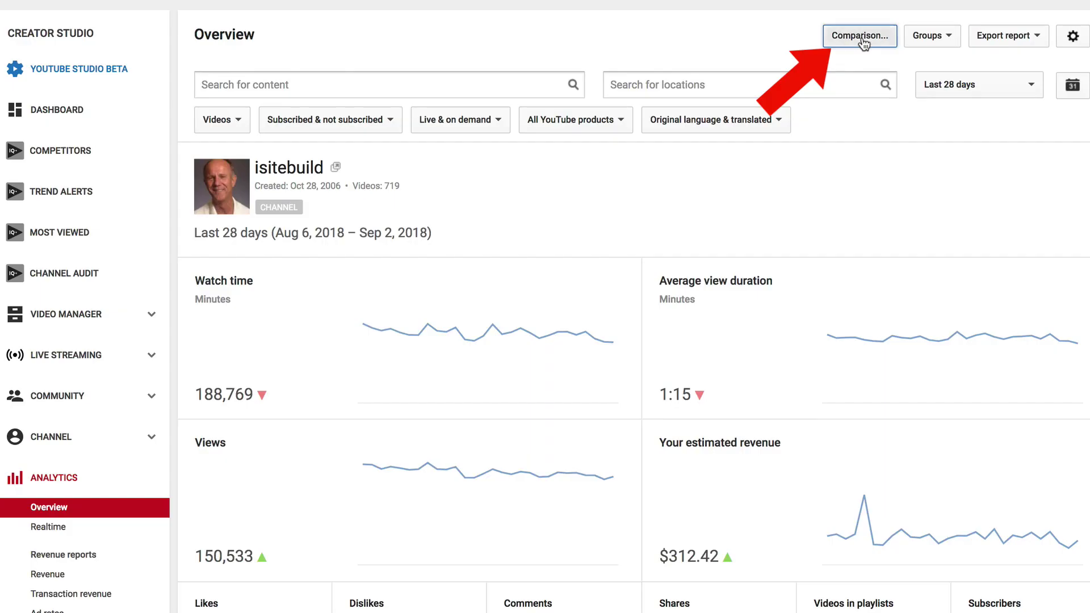
Step: Start a new comparison with the 'How To Grow Your YouTube Channel In 2018' playlist first
click(863, 40)
click(574, 85)
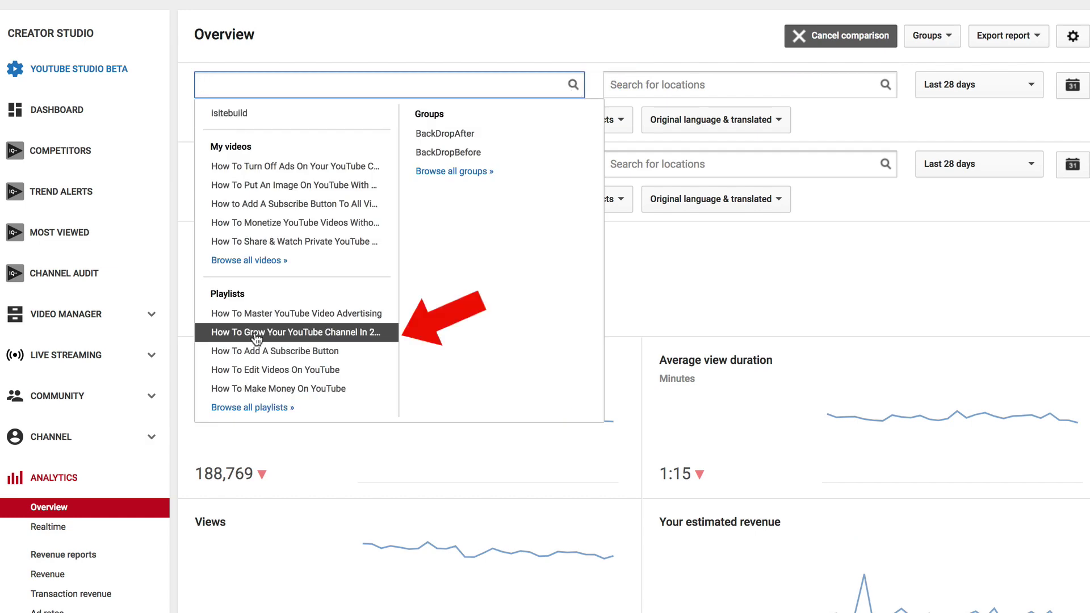
click(273, 337)
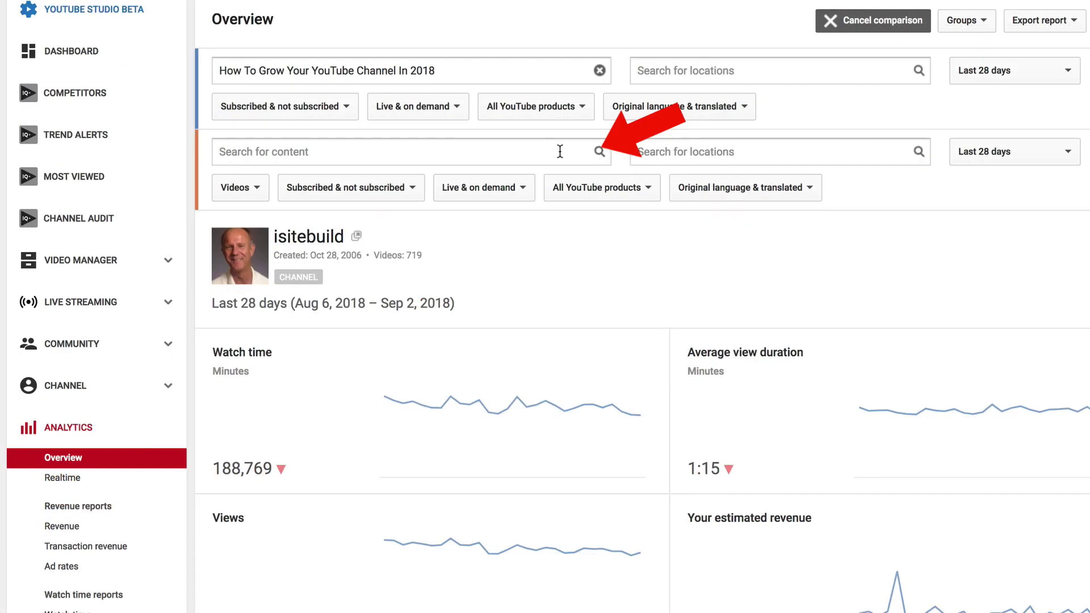
Step: Set 'How To Rank YouTube Videos In 2018' as the second side from all playlists
click(600, 158)
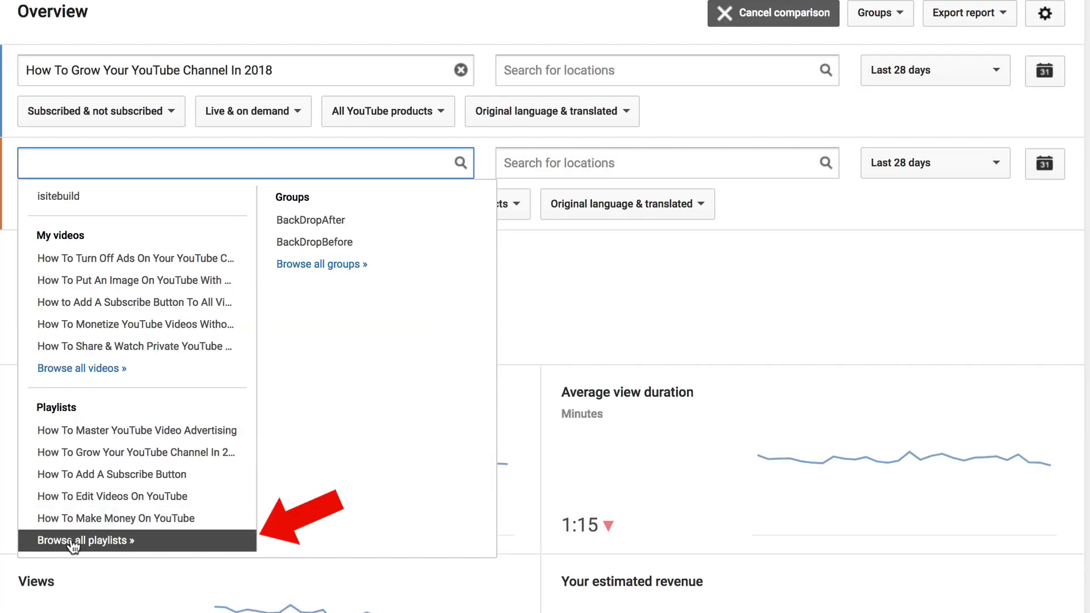
click(72, 542)
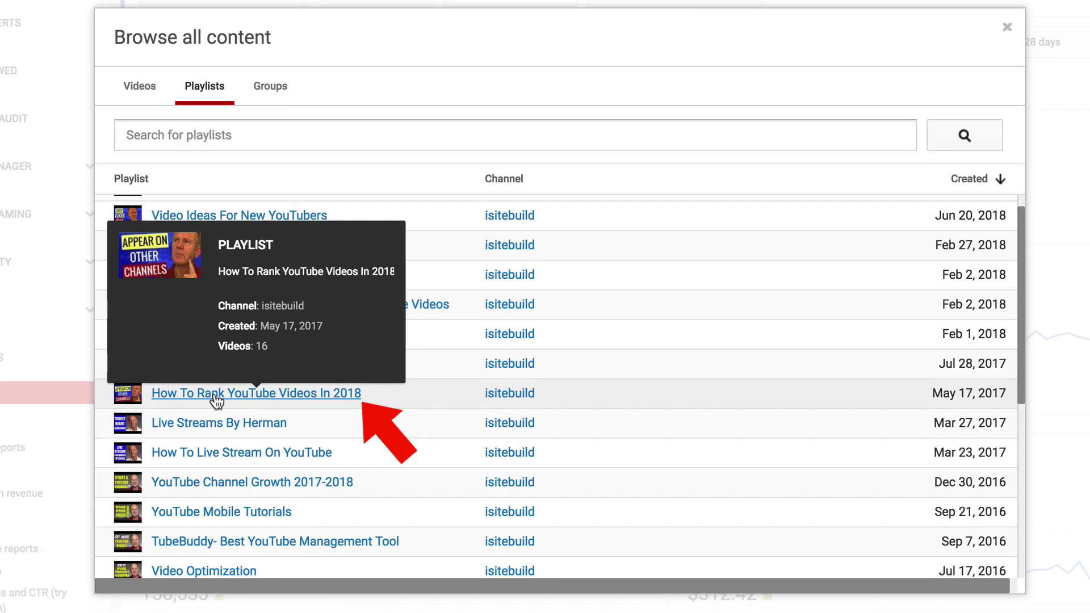
click(216, 393)
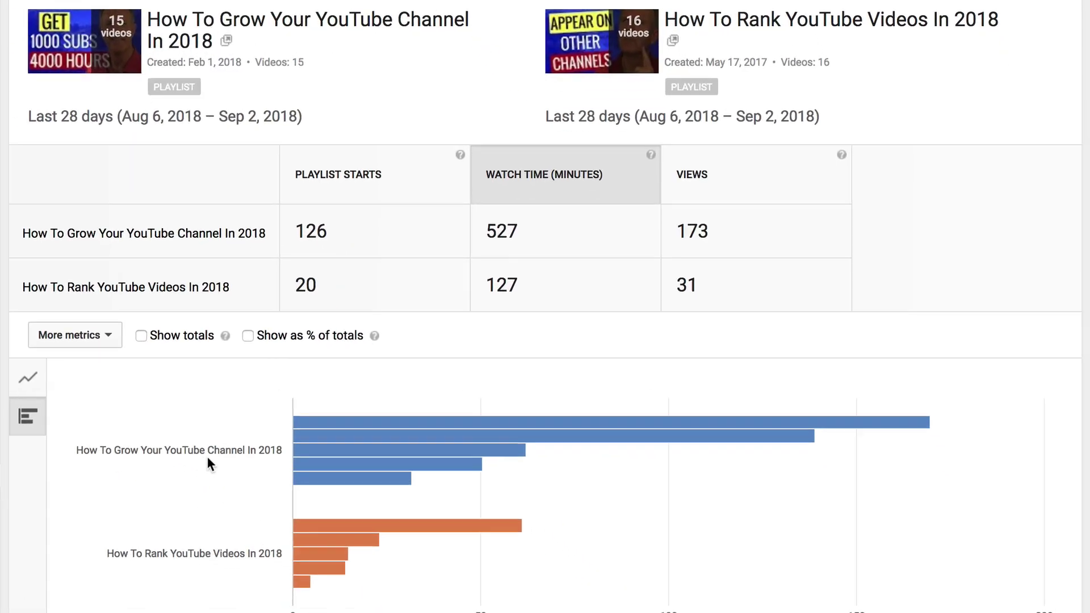
Step: Read the per-video watch-time bars (170 versus 61 minutes) and open the Audience retention report
mouse_move(378, 454)
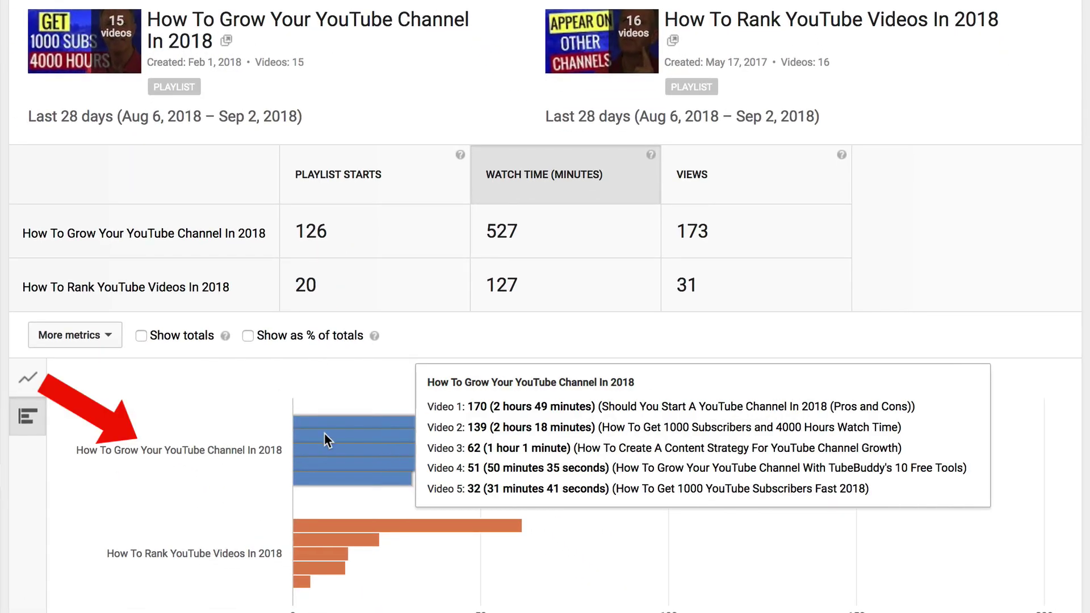
mouse_move(358, 597)
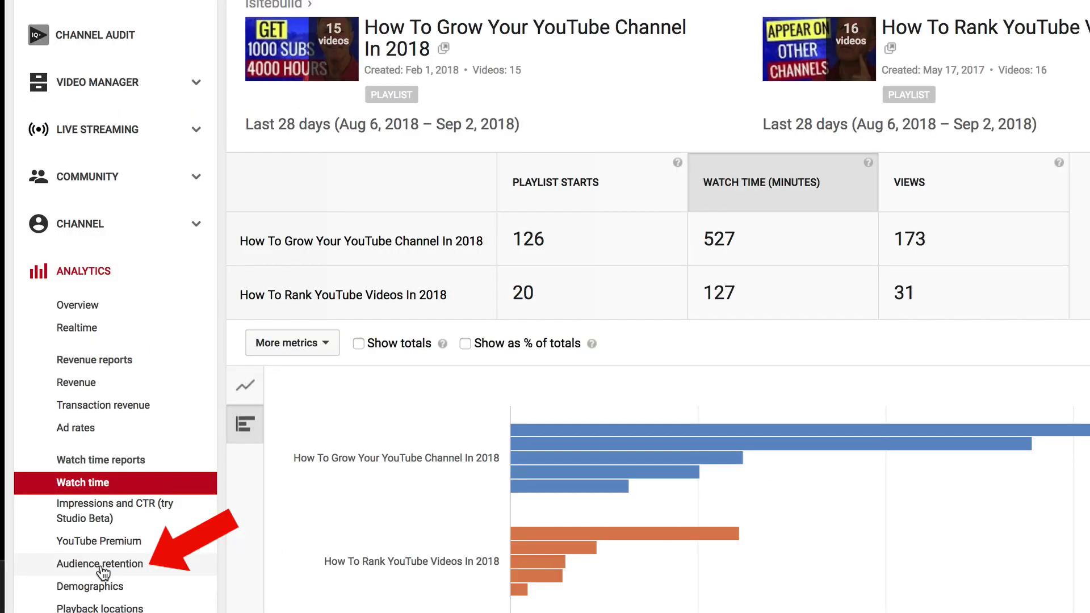
click(102, 573)
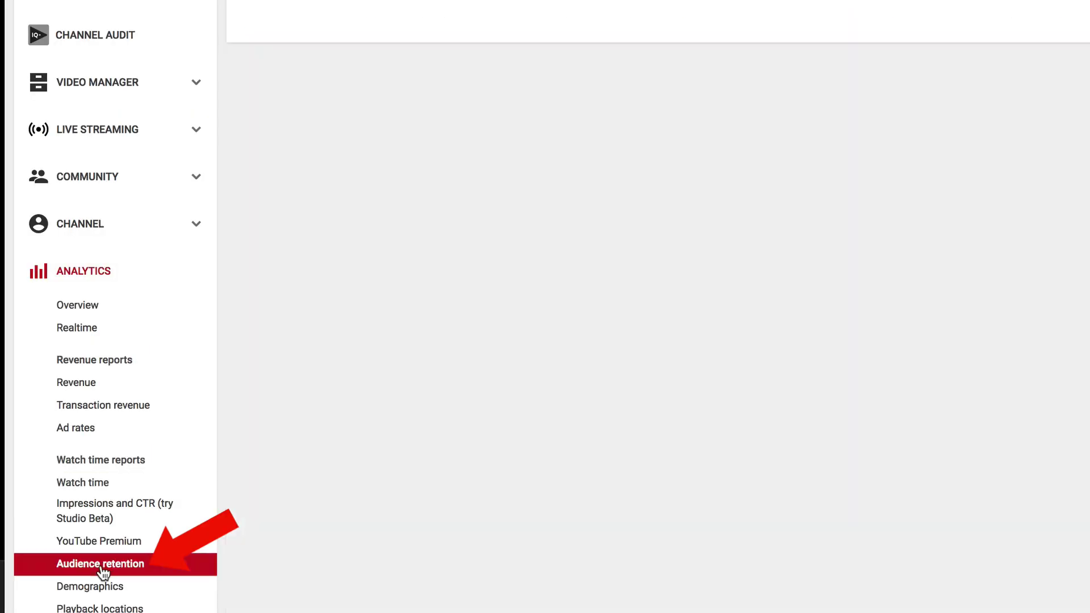